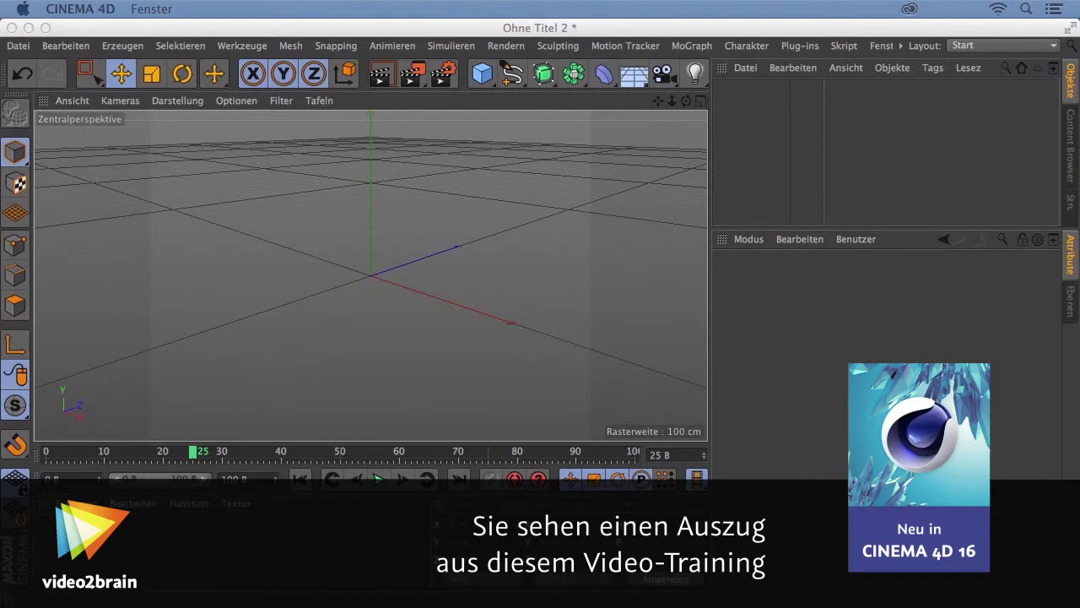
Add a default Würfel cube with 200 cm sizes and 1 segment per axis.
{"action": "left_click", "coordinate": [483, 76]}
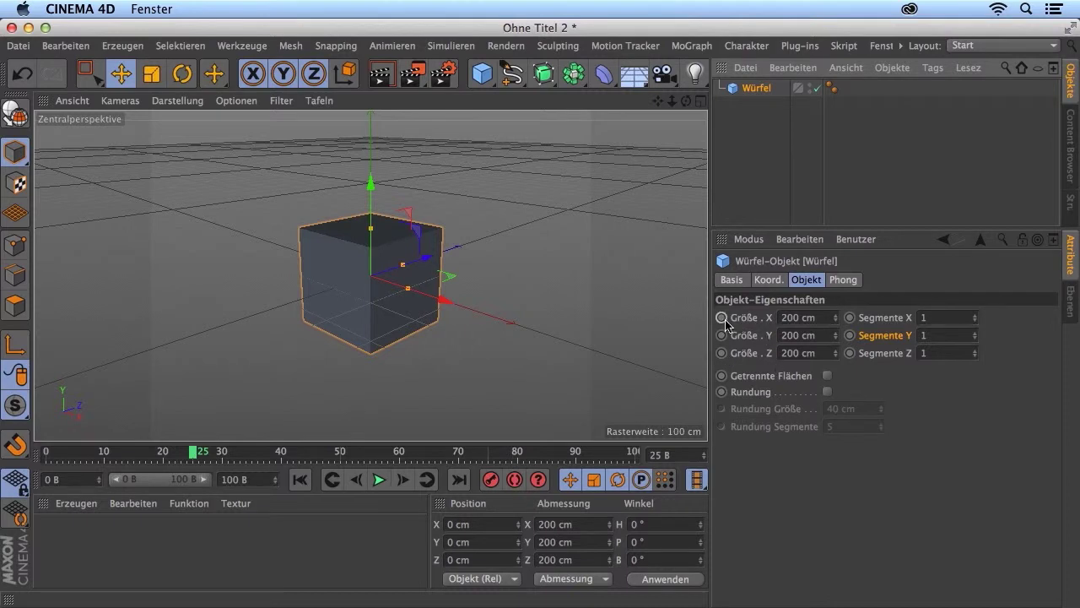
Key Größe X at 200 cm on frame 25 and 398 cm on frame 0.
{"action": "left_click", "coordinate": [722, 317], "text": "ctrl"}
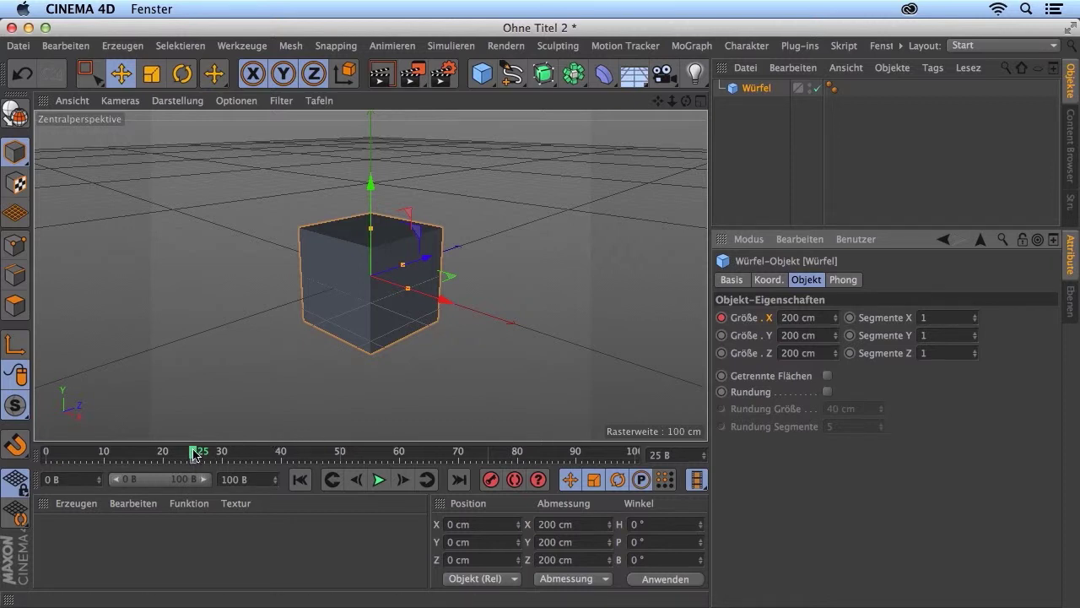
{"action": "left_click_drag", "start_coordinate": [193, 455], "coordinate": [47, 455]}
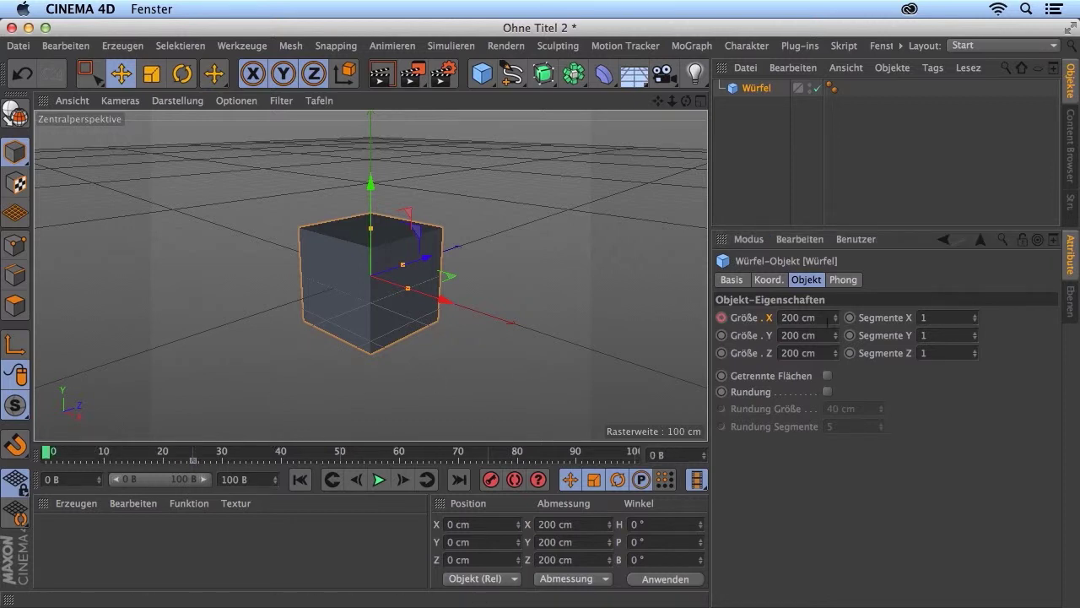
{"action": "left_click_drag", "start_coordinate": [837, 320], "coordinate": [838, 316]}
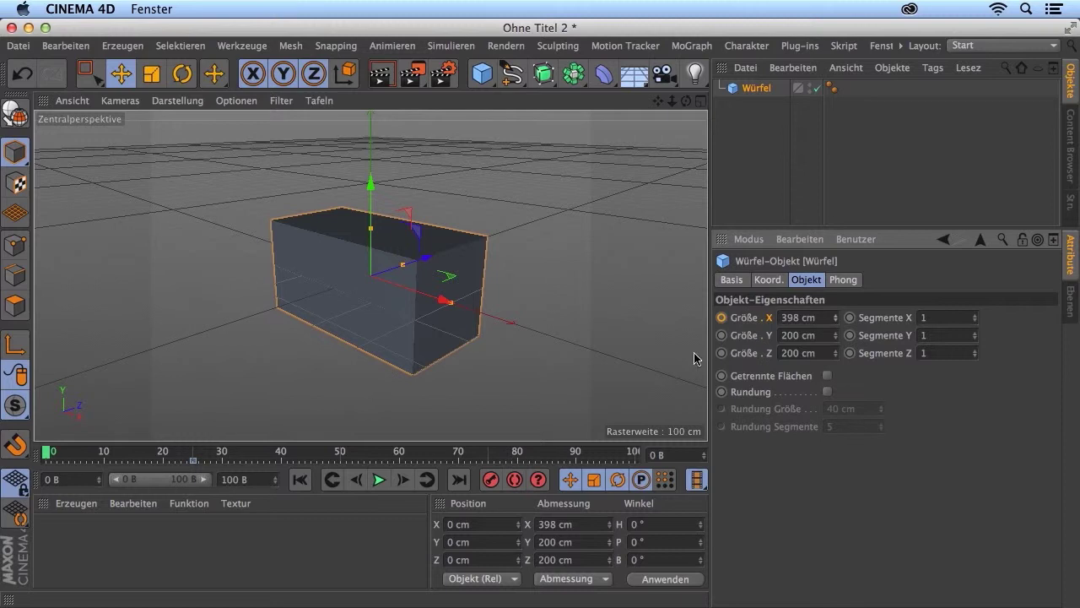
{"action": "left_click", "coordinate": [722, 318]}
Scrub the timeline to preview the size change, ending on frame 25.
{"action": "left_click_drag", "start_coordinate": [51, 454], "coordinate": [106, 454]}
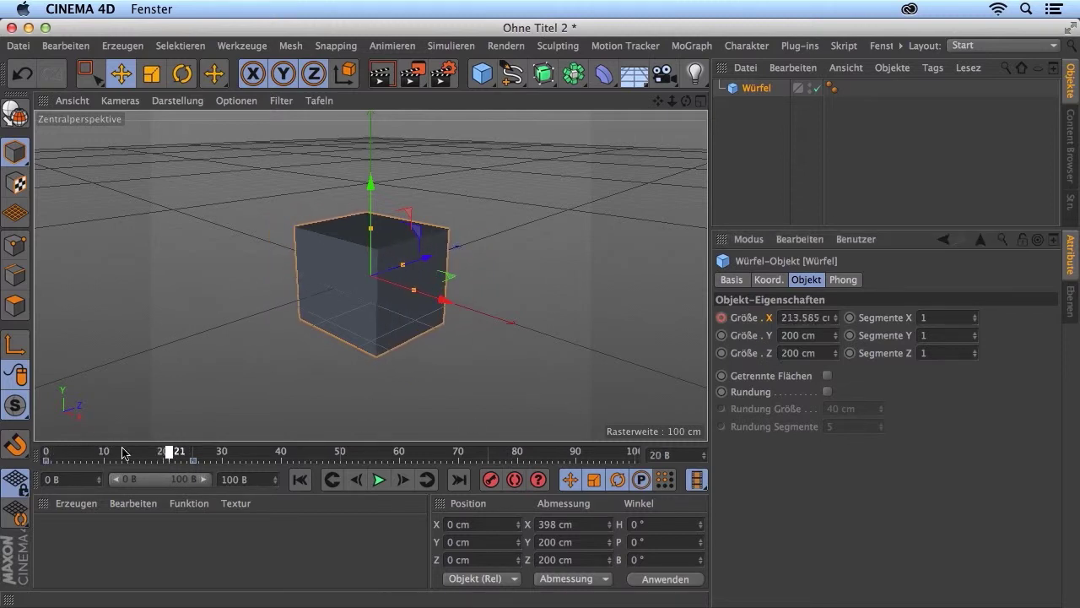
{"action": "left_click_drag", "start_coordinate": [105, 454], "coordinate": [51, 454]}
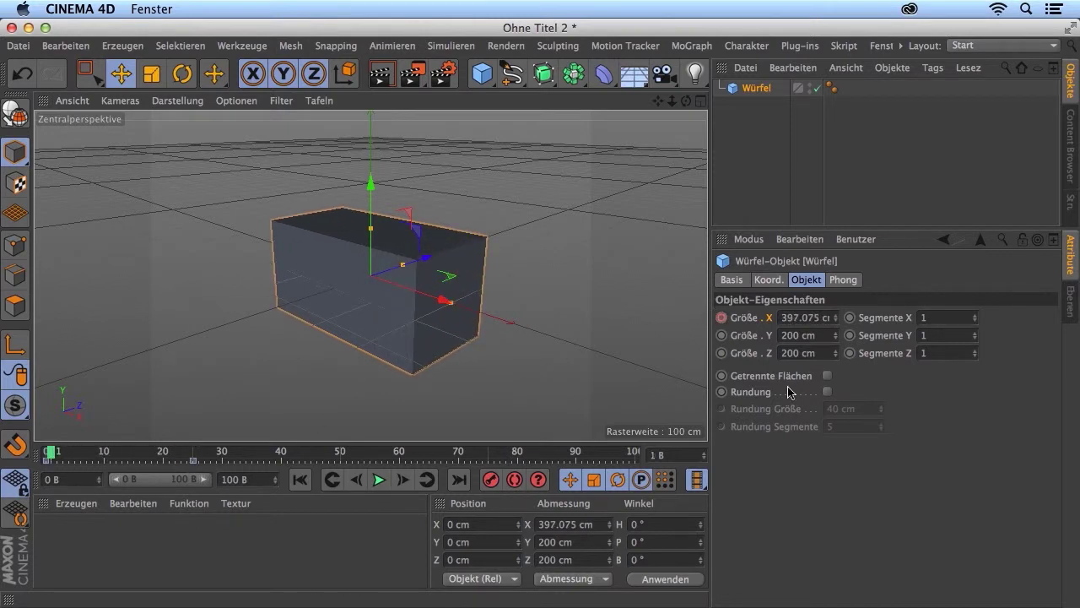
{"action": "left_click", "coordinate": [194, 455]}
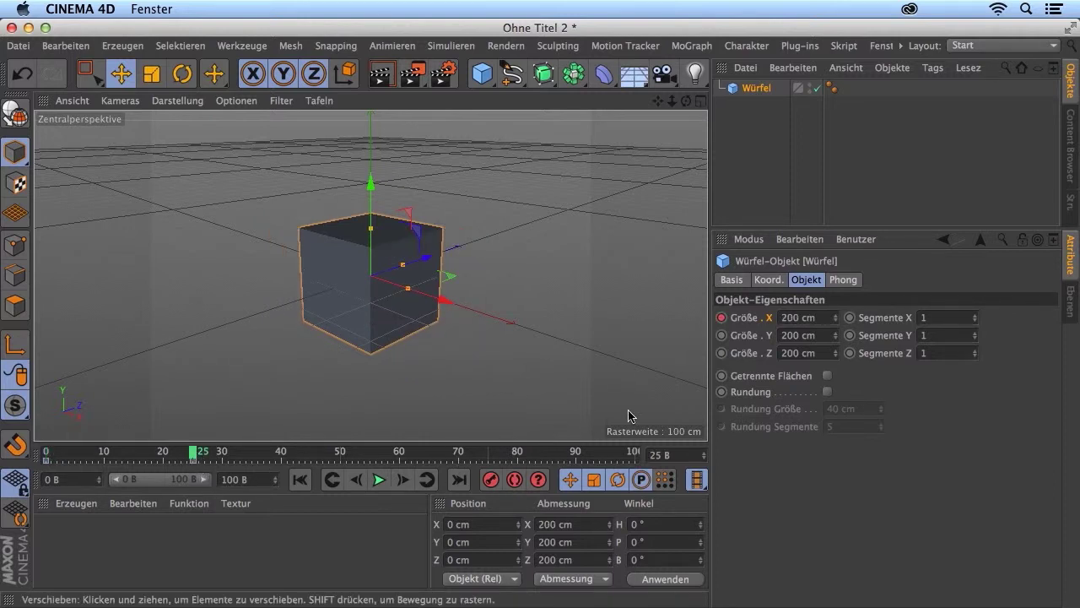
Replace the frame-25 Größe X key with a new key at 391 cm.
{"action": "left_click", "coordinate": [723, 319], "text": "ctrl+shift"}
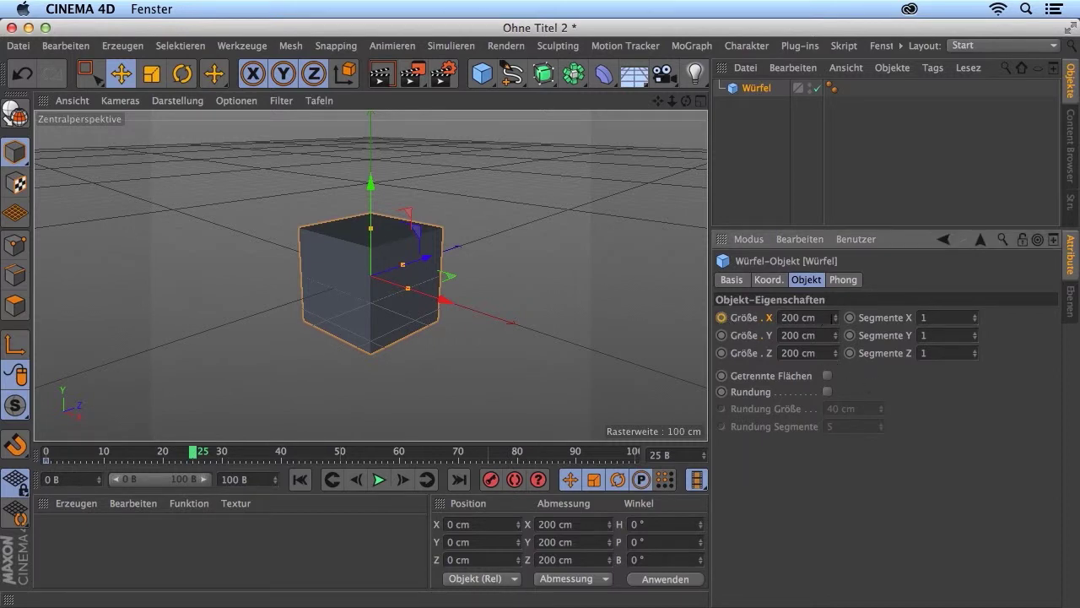
{"action": "left_click_drag", "start_coordinate": [837, 322], "coordinate": [837, 321]}
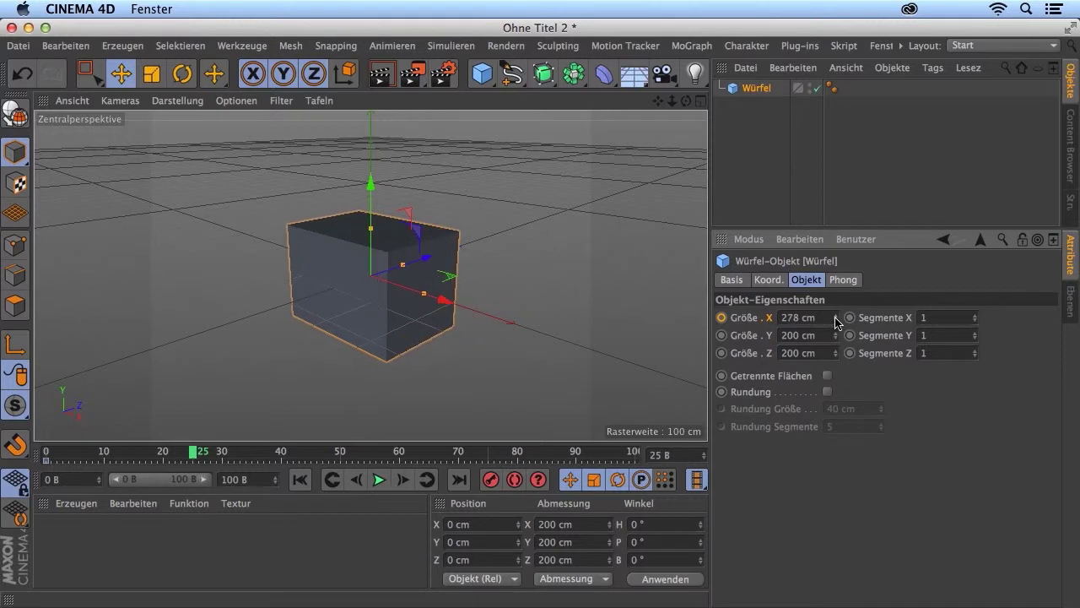
{"action": "left_click", "coordinate": [723, 318], "text": "ctrl"}
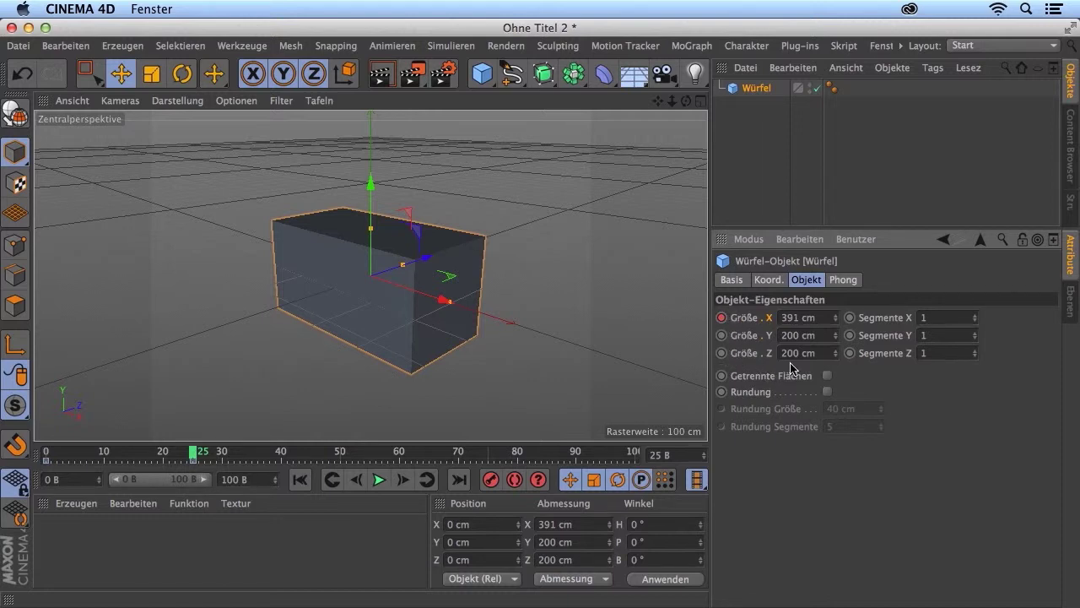
Toggle keys on Größe X, Y and Z at frame 25, then remove Größe X's key.
{"action": "left_click", "coordinate": [722, 317], "text": "shift"}
{"action": "left_click", "coordinate": [722, 318]}
{"action": "left_click", "coordinate": [721, 335]}
{"action": "left_click", "coordinate": [722, 352]}
{"action": "left_click", "coordinate": [722, 318]}
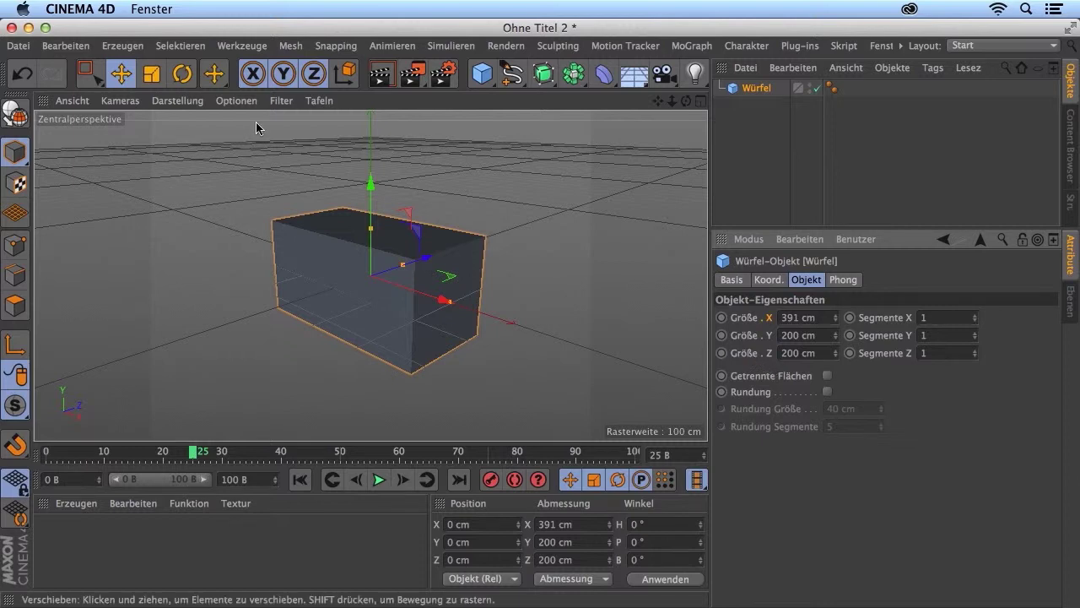
Enable Keyframe-Buttons (alt) under Zeitleiste/Funktionsgraph in the Programm-Voreinstellungen.
{"action": "left_click", "coordinate": [62, 46]}
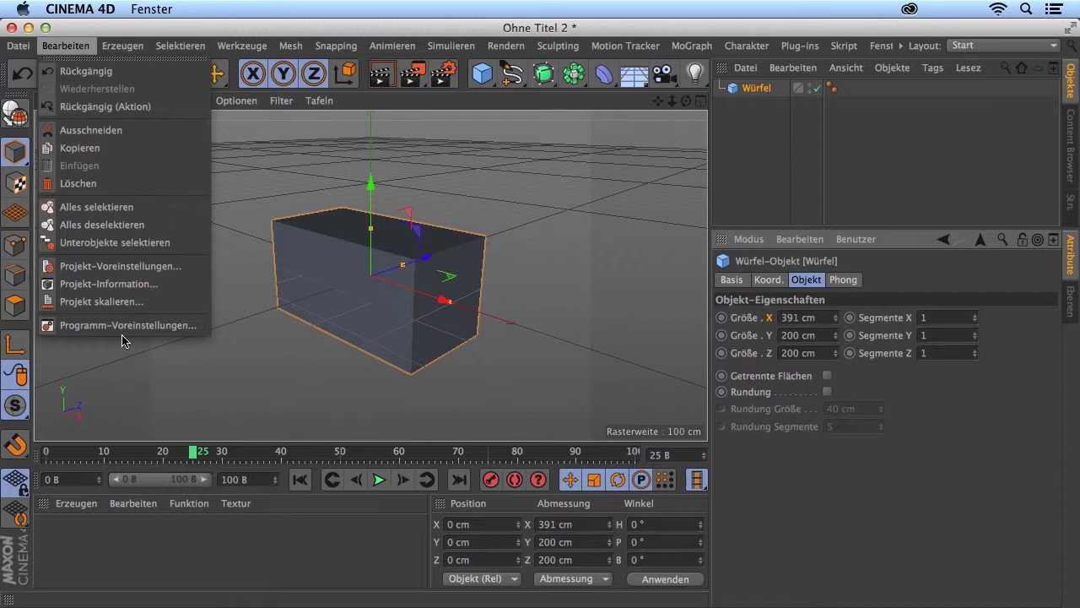
{"action": "left_click", "coordinate": [125, 326]}
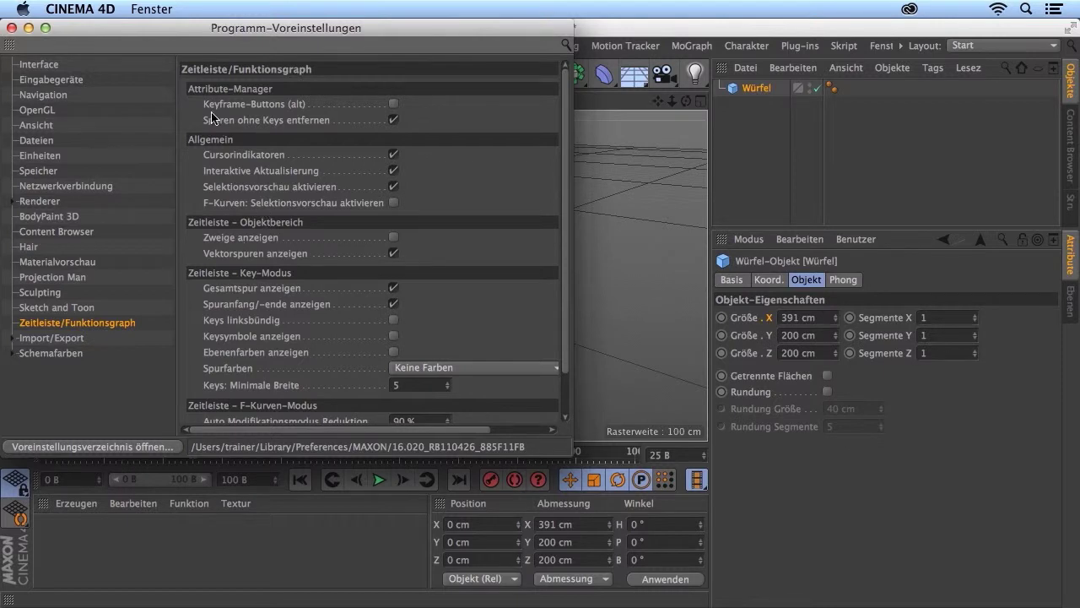
{"action": "left_click", "coordinate": [245, 107]}
{"action": "left_click", "coordinate": [394, 105]}
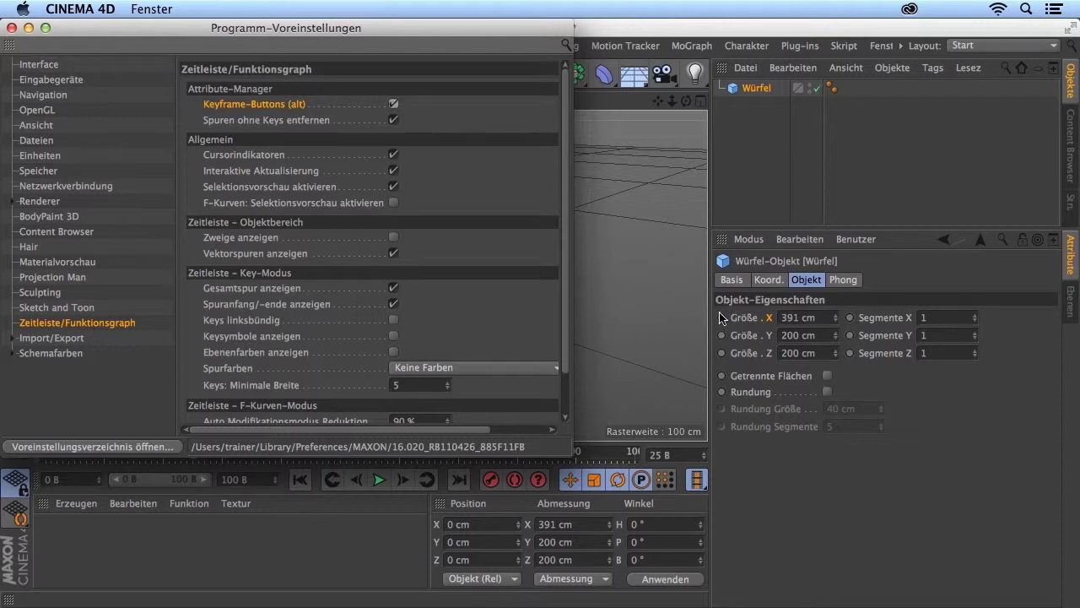